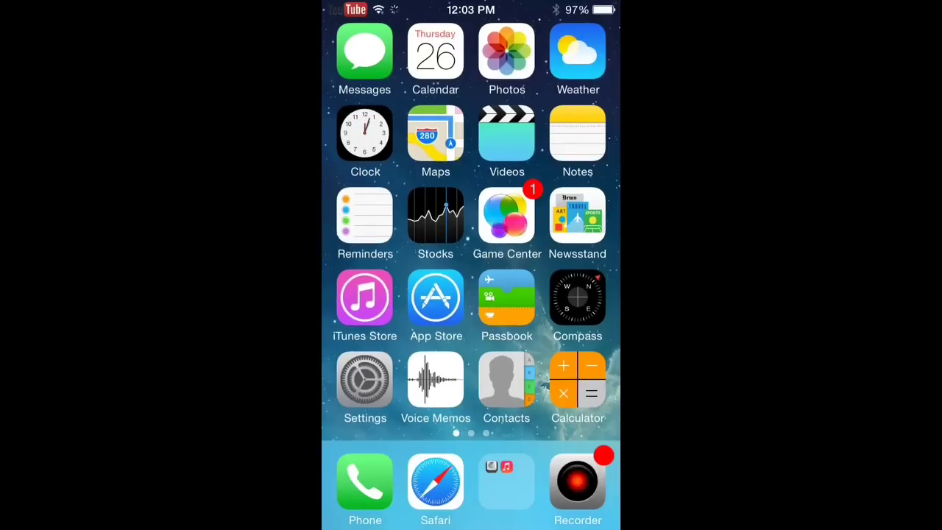
- Go back to the home screen and flip between app pages to find Safari
left_click(365, 380)
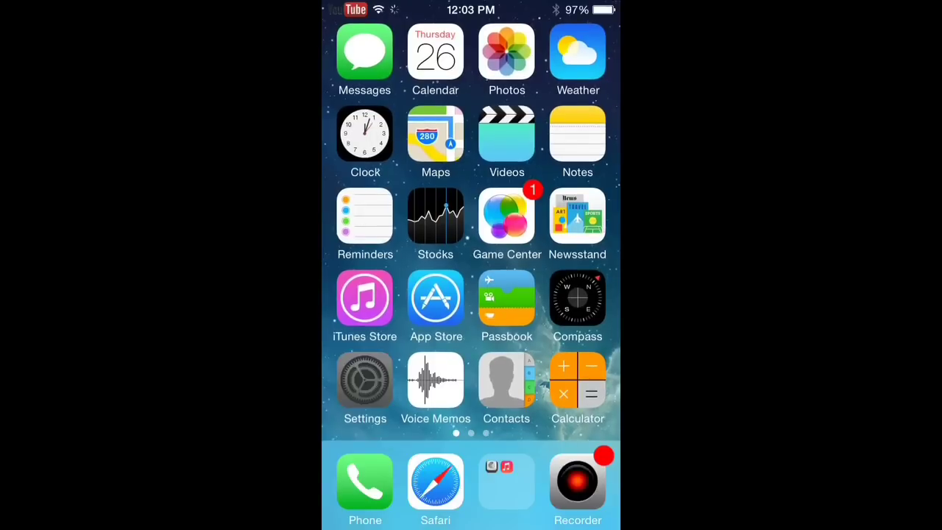
scroll(471, 295, "down", 3)
scroll(471, 295, "up", 3)
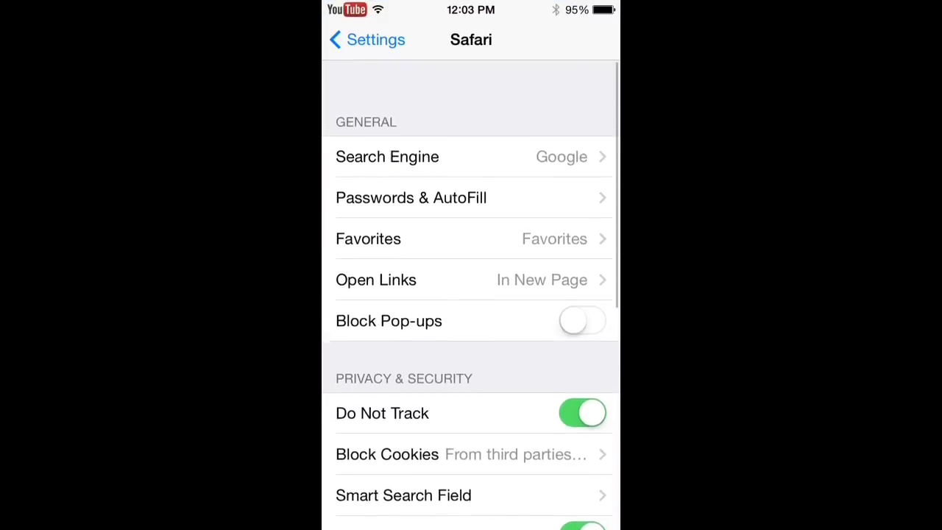
scroll(471, 294, "down", 3)
scroll(471, 294, "up", 4)
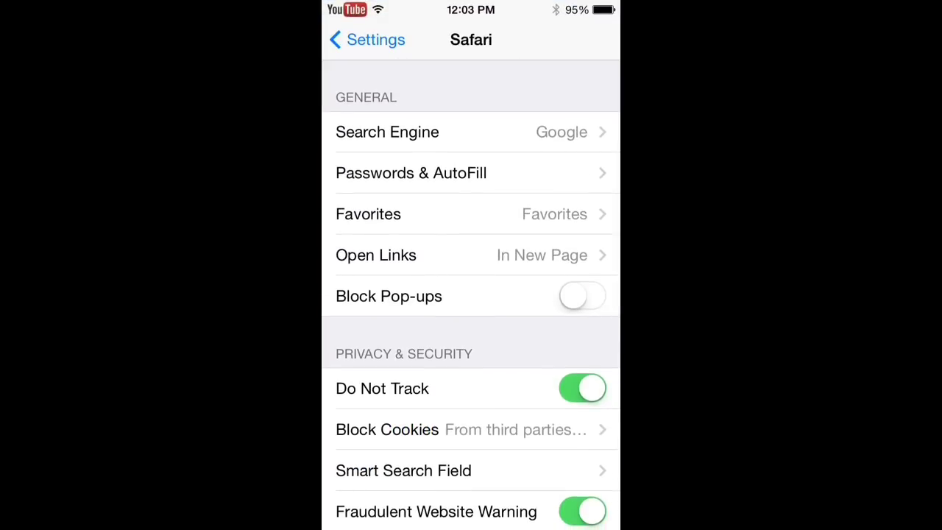
key("super+h")
left_click_drag(559, 294, 368, 294)
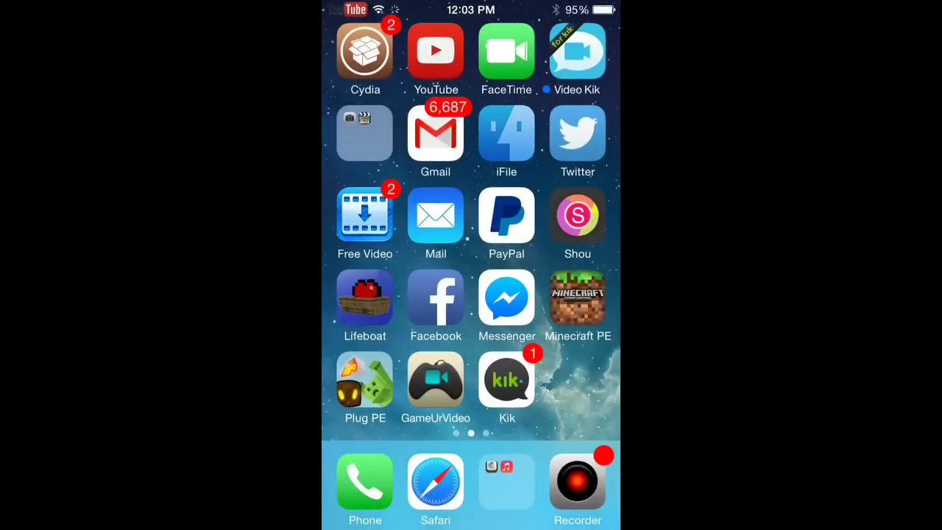
left_click_drag(367, 295, 559, 295)
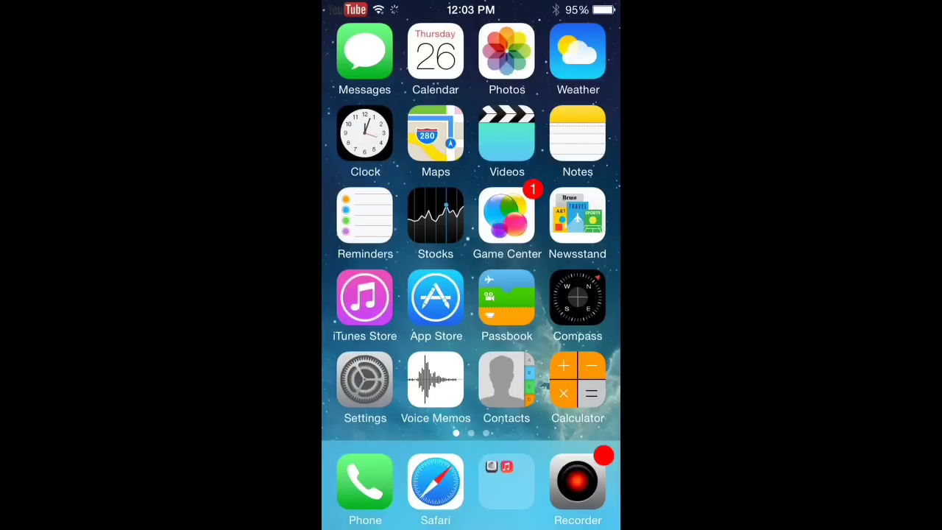
- Launch Safari from the dock and toggle the bookmarks panel, ending on the favorites page
left_click(435, 482)
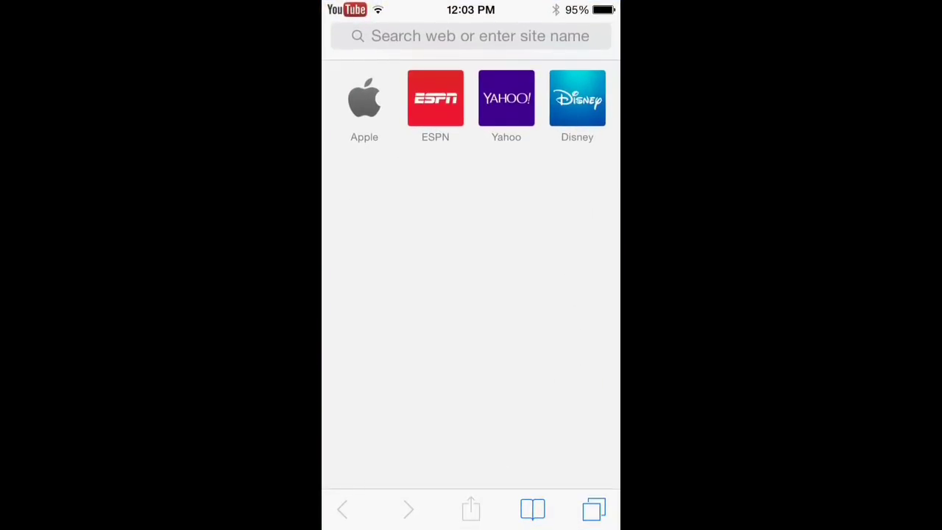
left_click(533, 509)
left_click(593, 38)
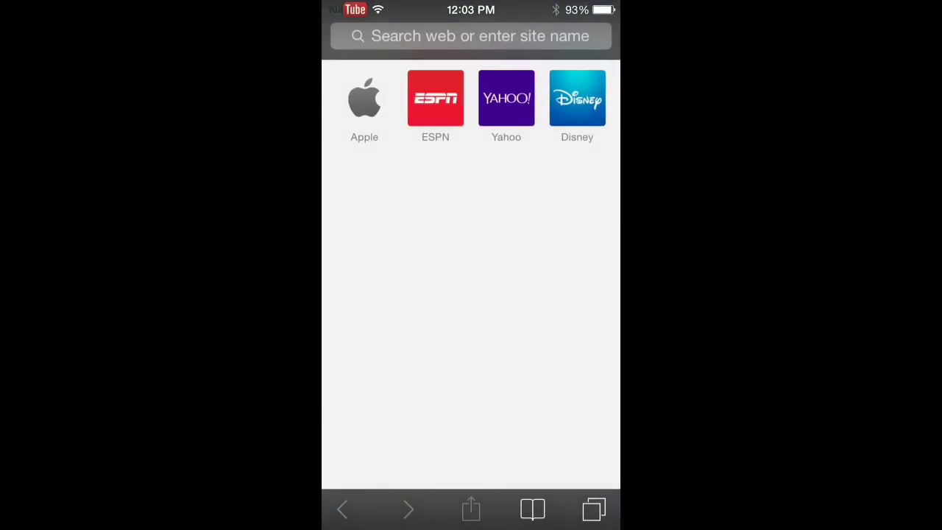
left_click(533, 509)
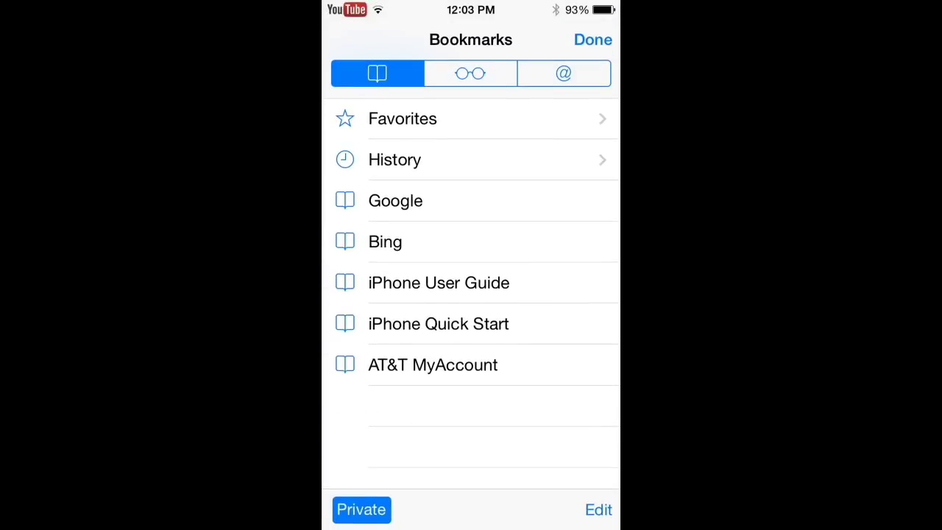
left_click(593, 39)
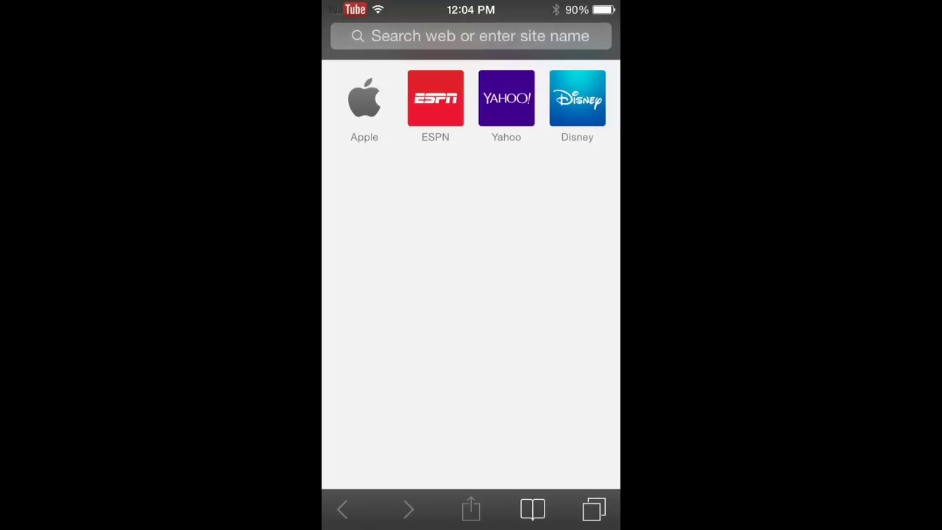
- Enter youtube.com in the address bar, fixing the 'youtube.con' typo, and load it
left_click(471, 36)
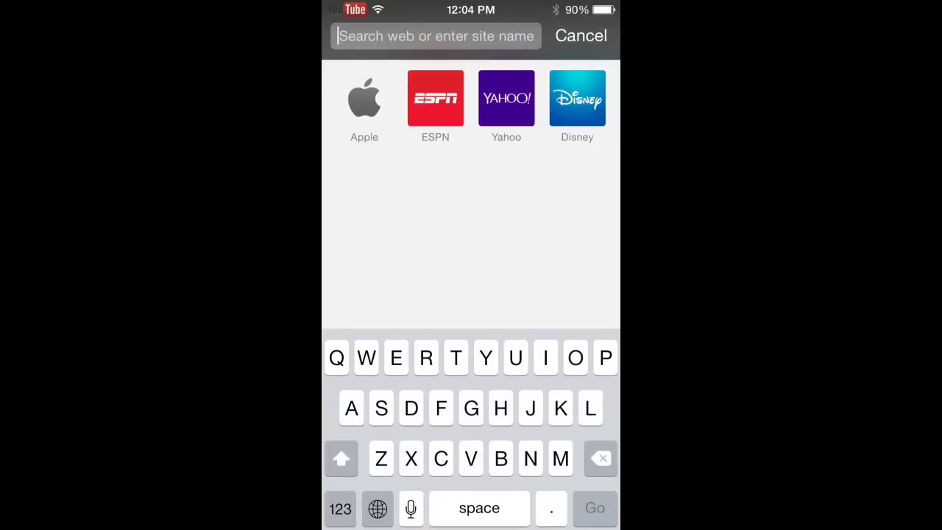
type("youtube.x")
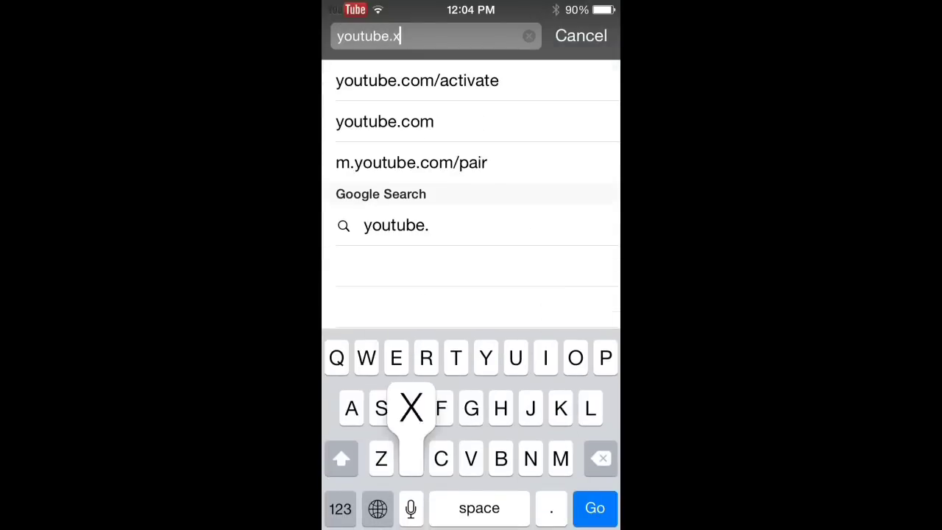
type("o")
key("BackSpace")
key("BackSpace")
type("con")
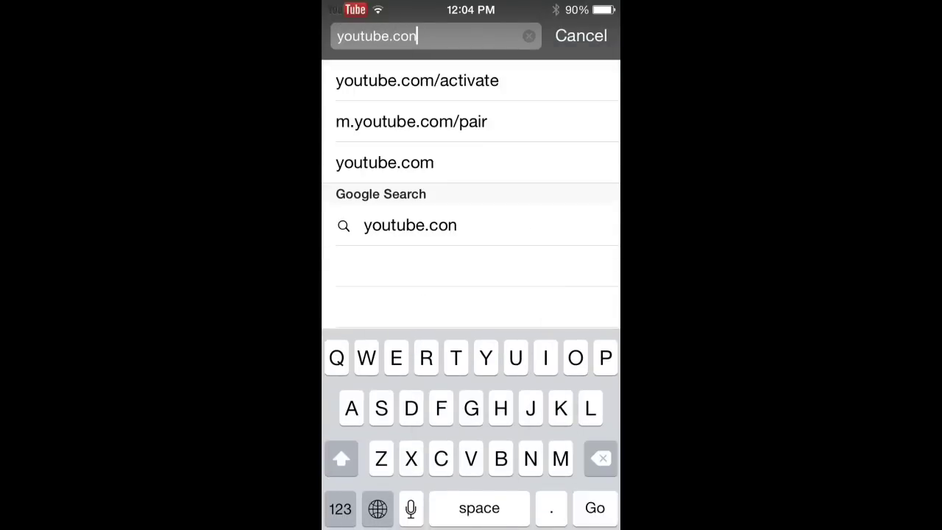
key("Return")
left_click(471, 35)
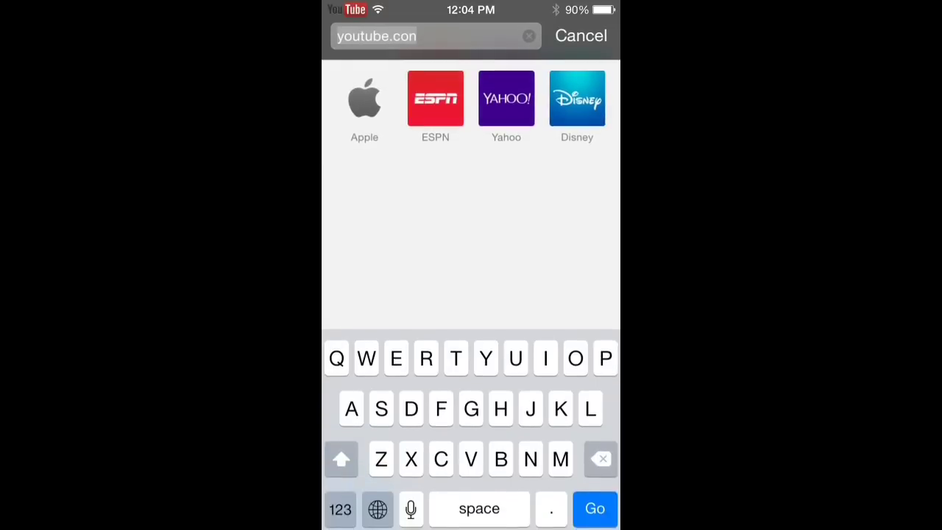
key("BackSpace")
type("m")
left_click(595, 507)
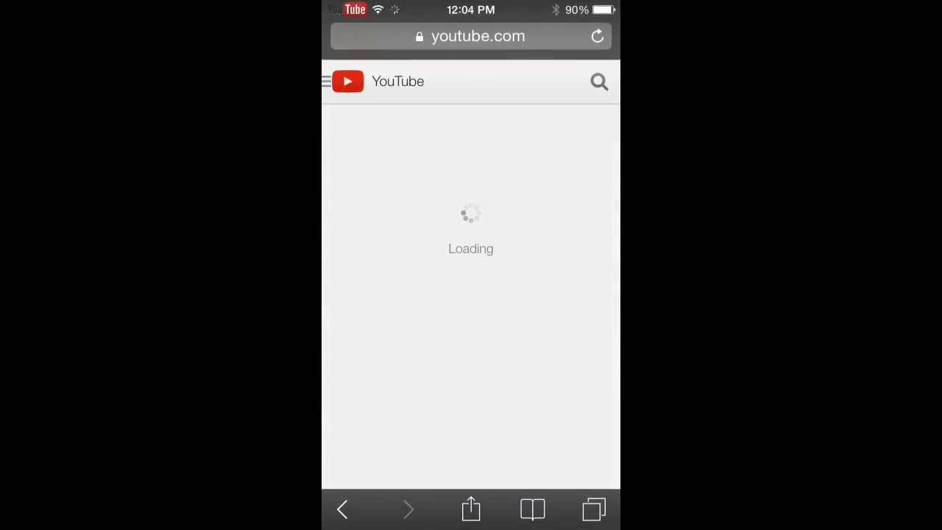
- Switch YouTube to the desktop site, reach Google sign-in, then open a new private tab
left_click(326, 81)
scroll(441, 295, "down", 5)
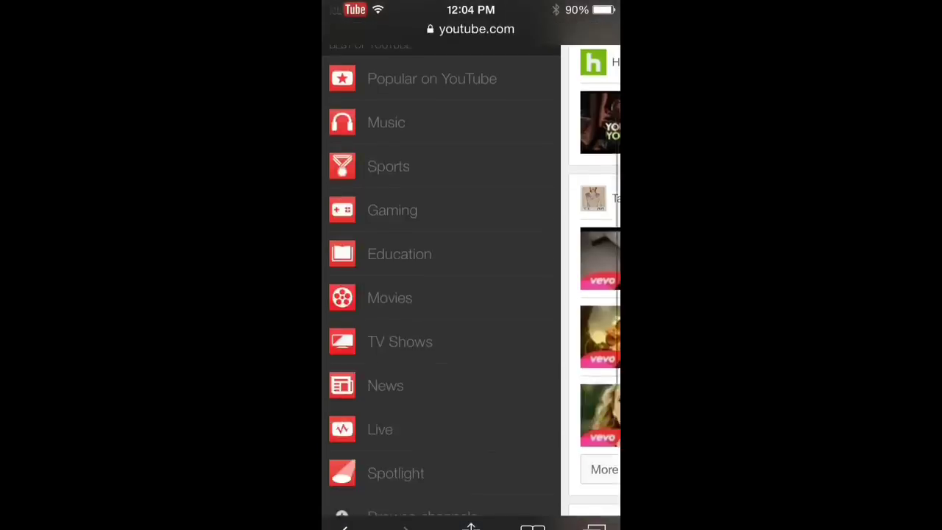
left_click(361, 469)
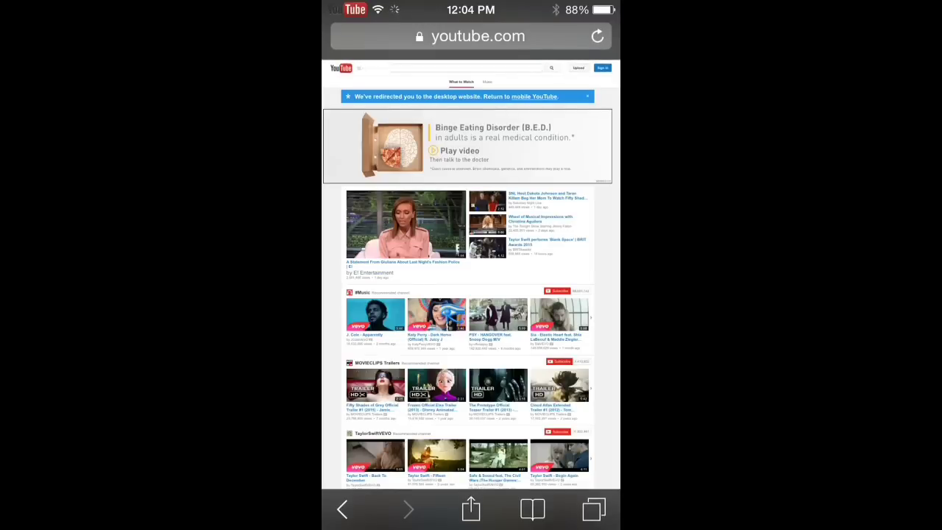
left_click(580, 67)
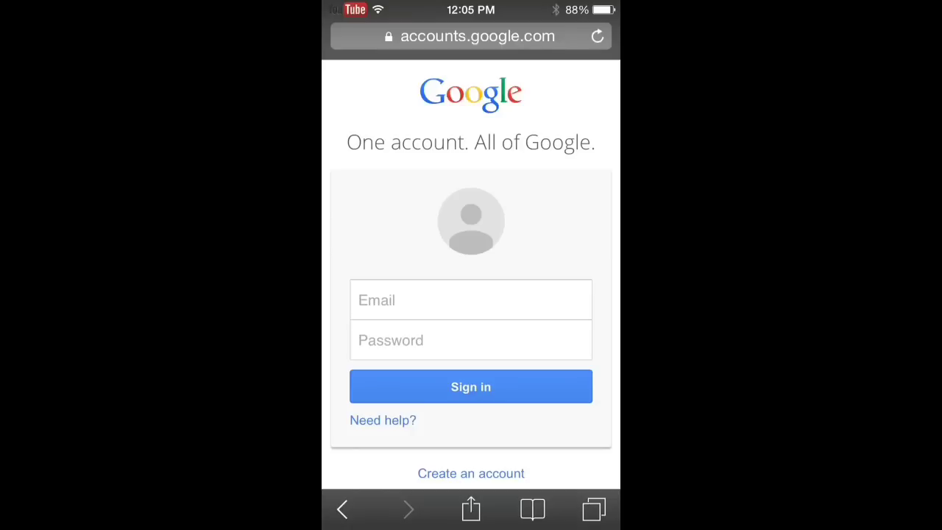
left_click(594, 509)
left_click(471, 509)
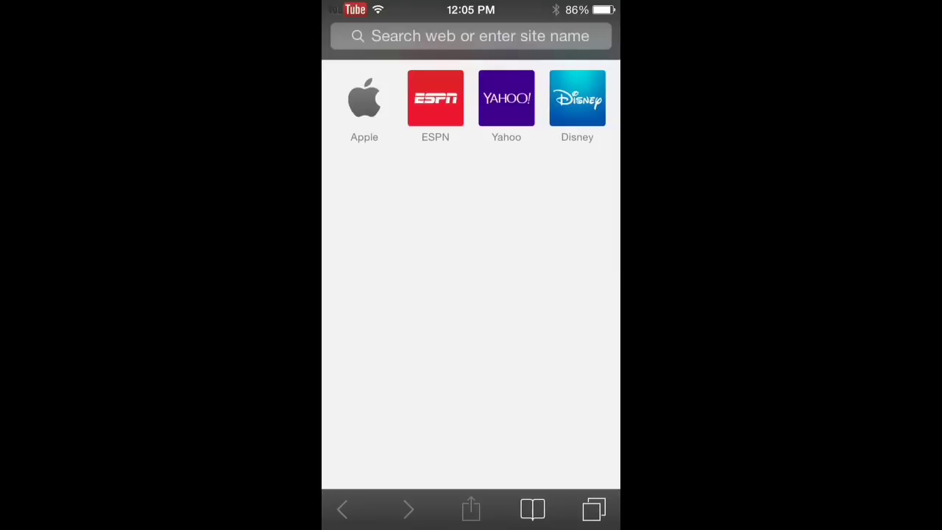
key("super")
left_click_drag(574, 265, 353, 265)
- Leave Safari for the home screen and launch Display Recorder
key("super")
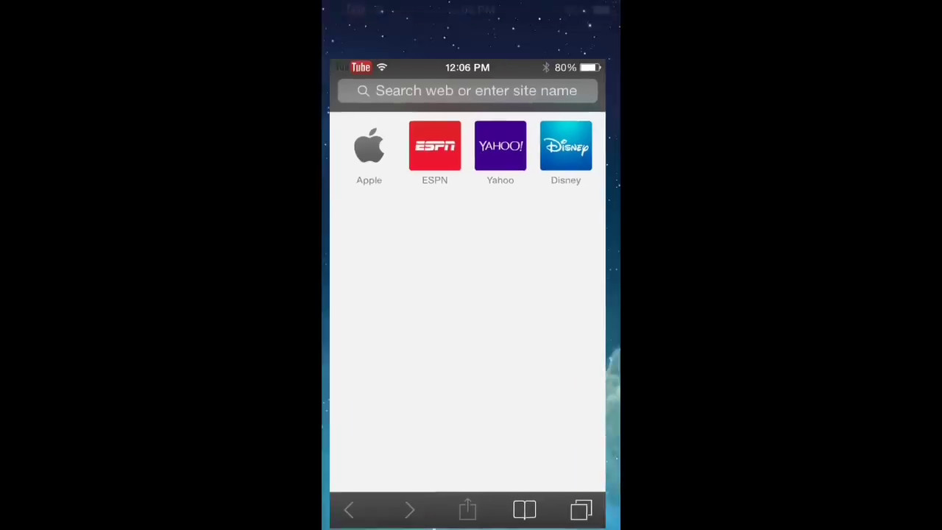
left_click(581, 478)
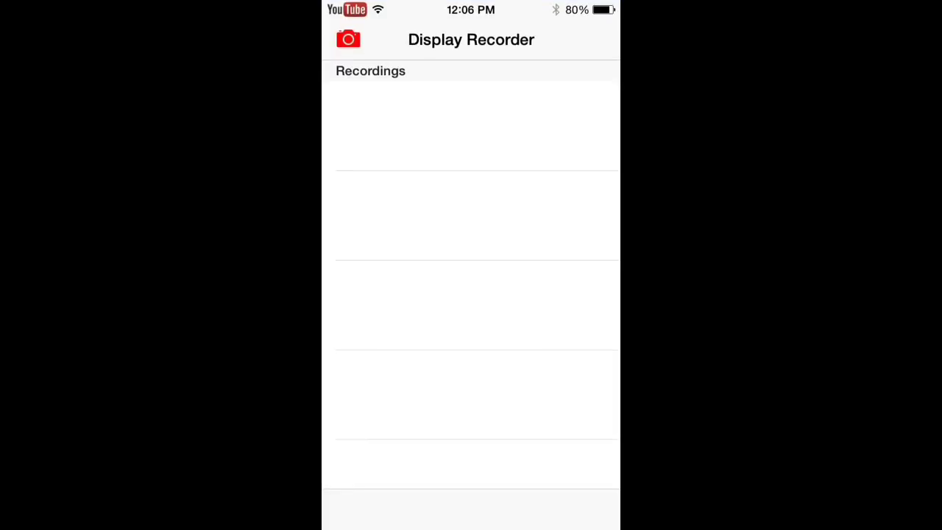